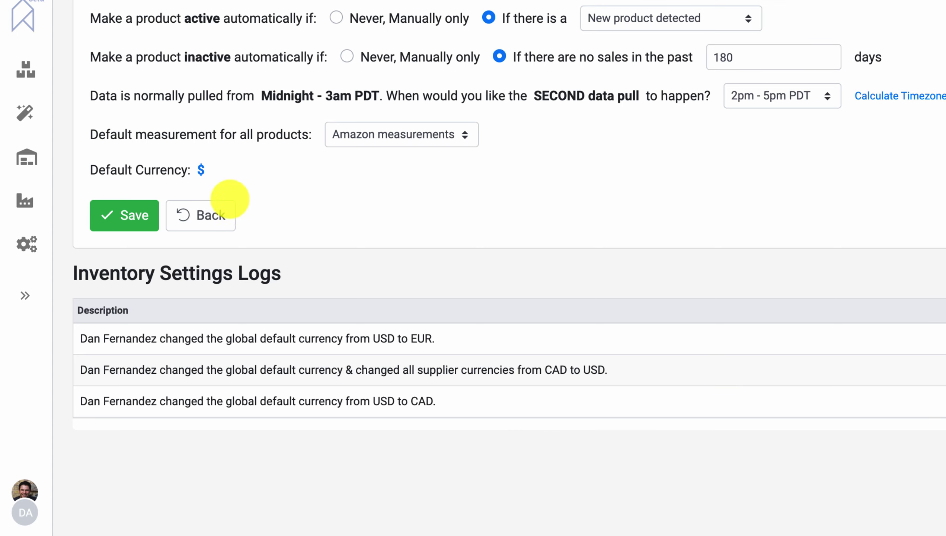
Choose EUR as the new global default accounting currency in the inventory settings
{"action": "left_click_drag", "start_coordinate": [135, 169], "coordinate": [179, 173]}
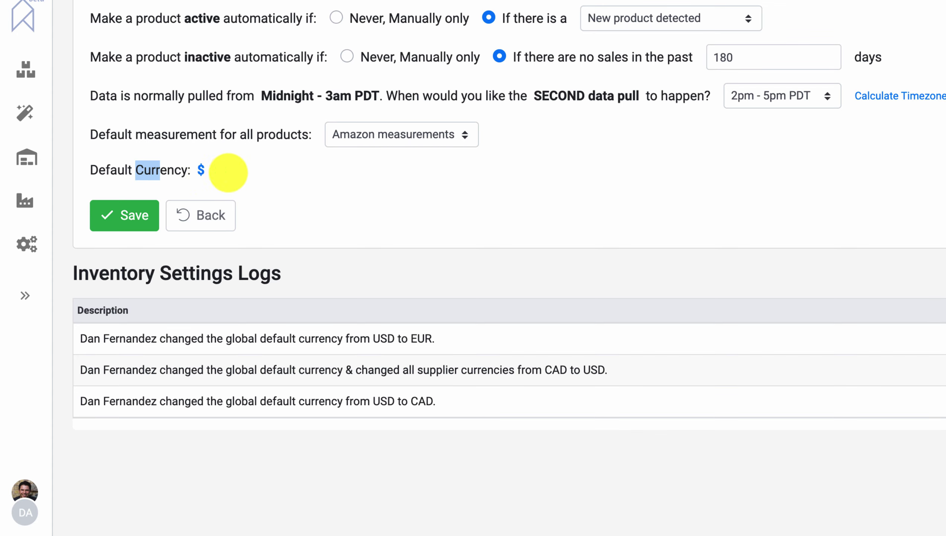
{"action": "left_click", "coordinate": [201, 170]}
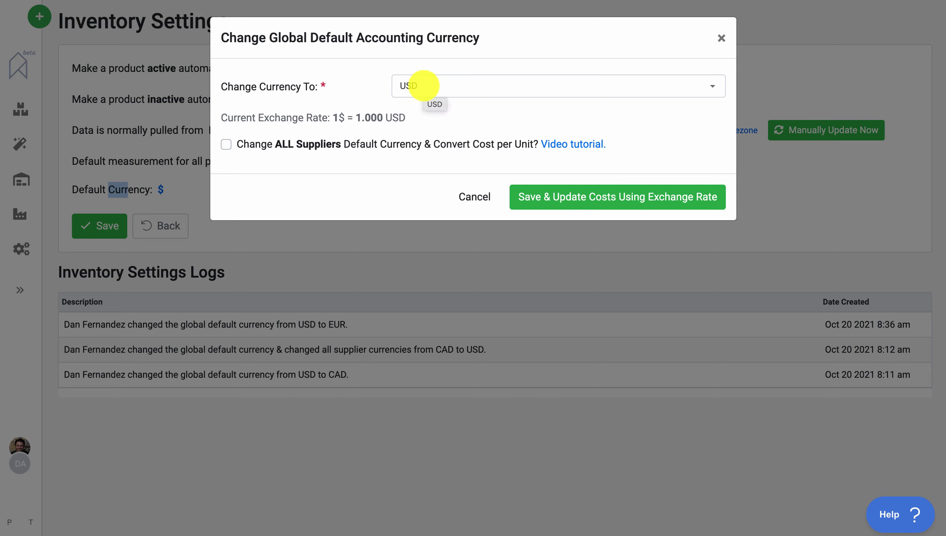
{"action": "left_click", "coordinate": [423, 86]}
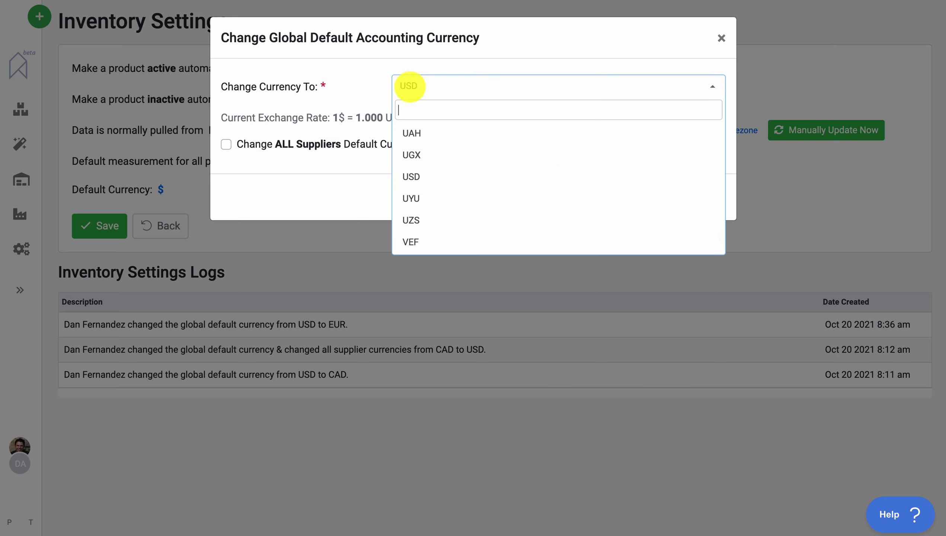
{"action": "type", "text": "Eur"}
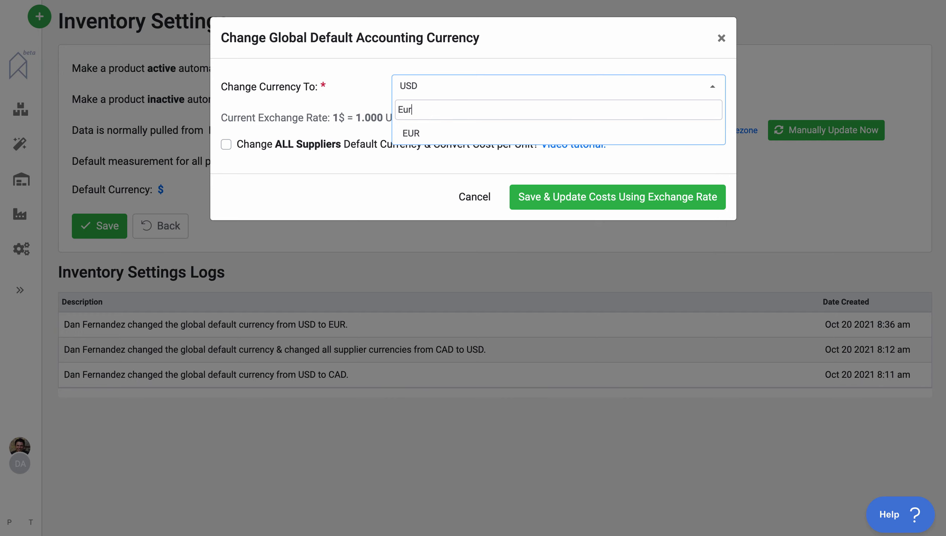
{"action": "left_click", "coordinate": [413, 133]}
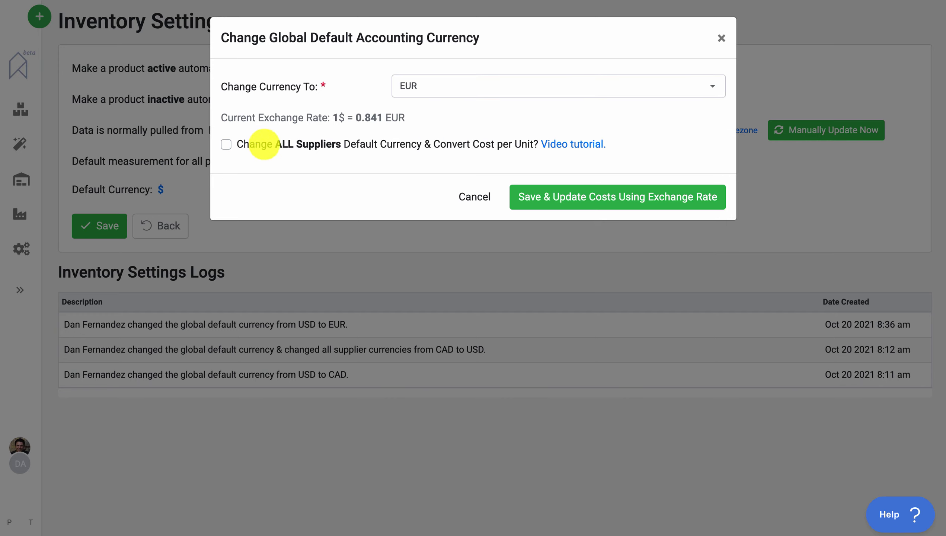
{"action": "left_click", "coordinate": [225, 144]}
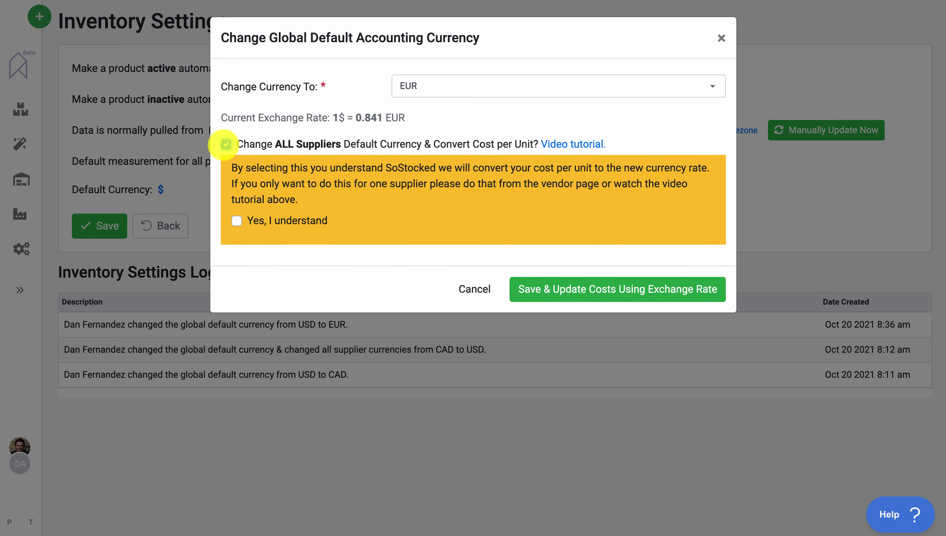
{"action": "left_click_drag", "start_coordinate": [262, 144], "coordinate": [381, 144]}
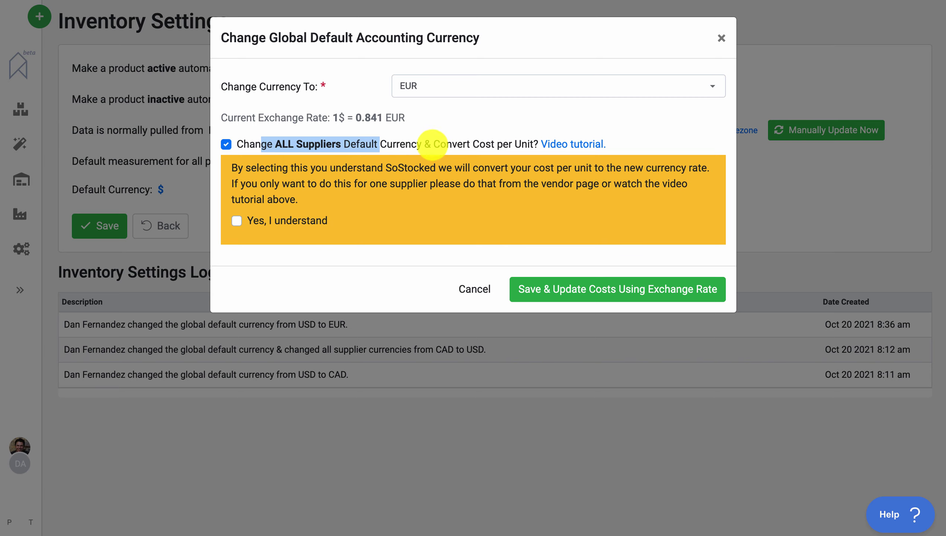
{"action": "left_click", "coordinate": [434, 115]}
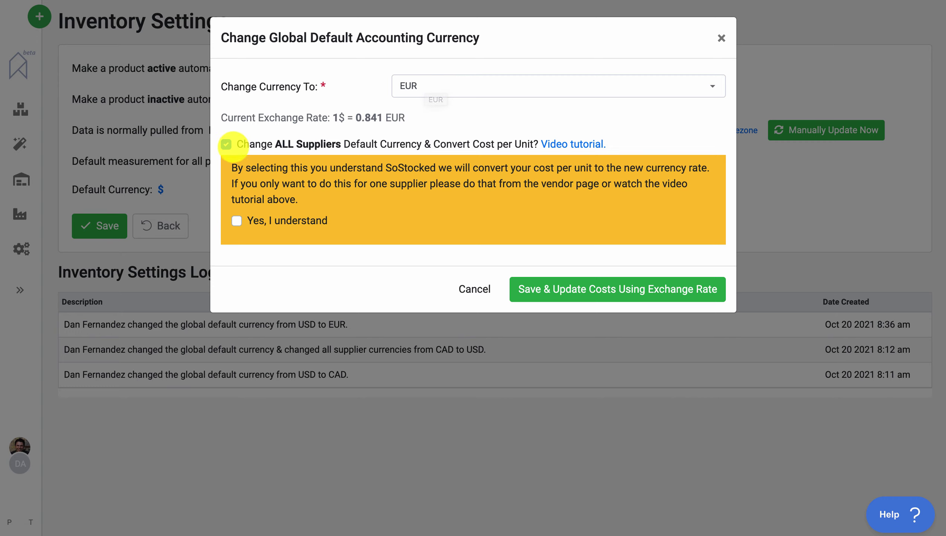
{"action": "left_click", "coordinate": [226, 144]}
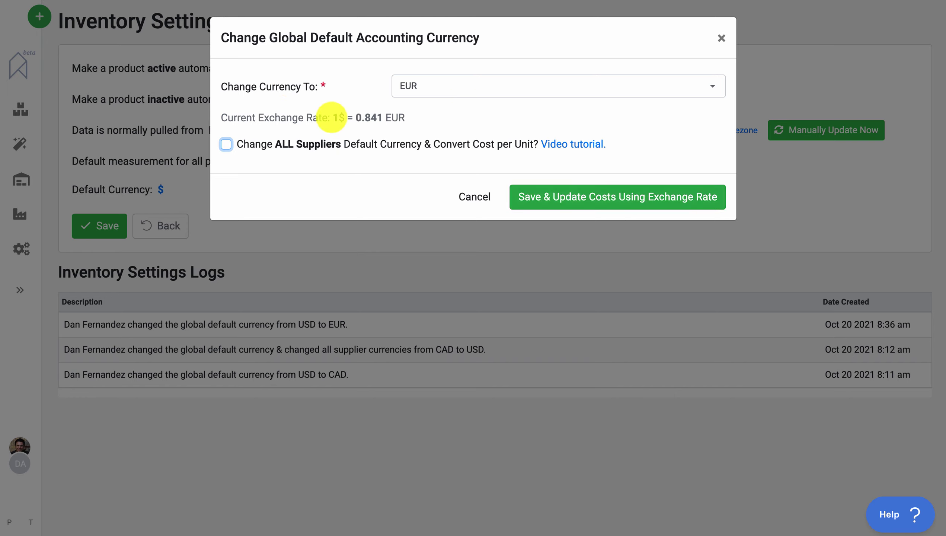
Save the global currency change and update costs using the exchange rate
{"action": "left_click_drag", "start_coordinate": [330, 119], "coordinate": [437, 121]}
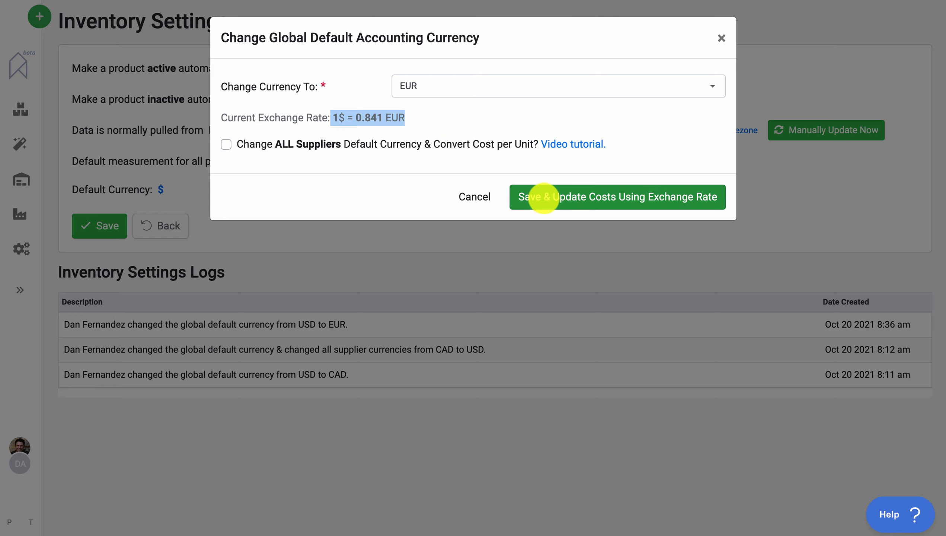
{"action": "left_click", "coordinate": [544, 197]}
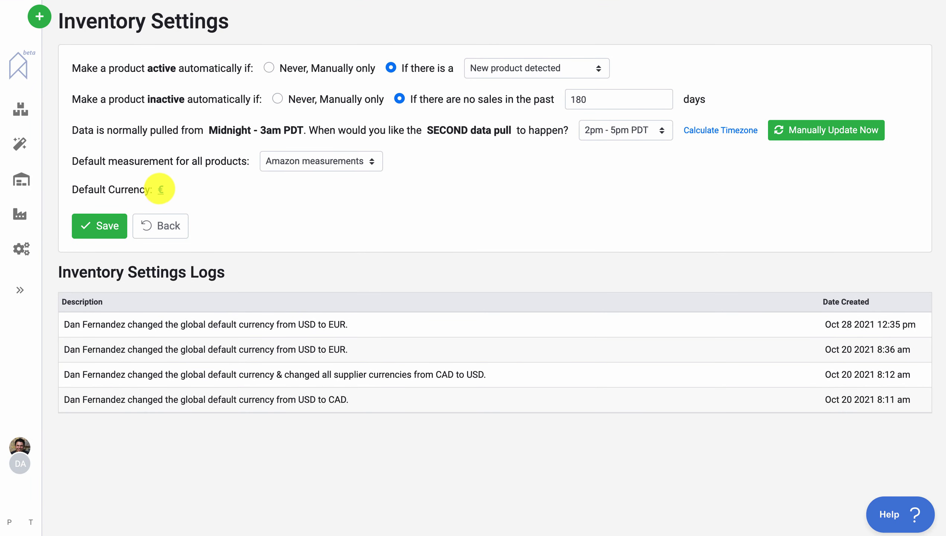
Open the Invty. Valuation view of the inventory and examine the cost-per-unit and inventory value columns
{"action": "left_click", "coordinate": [19, 177]}
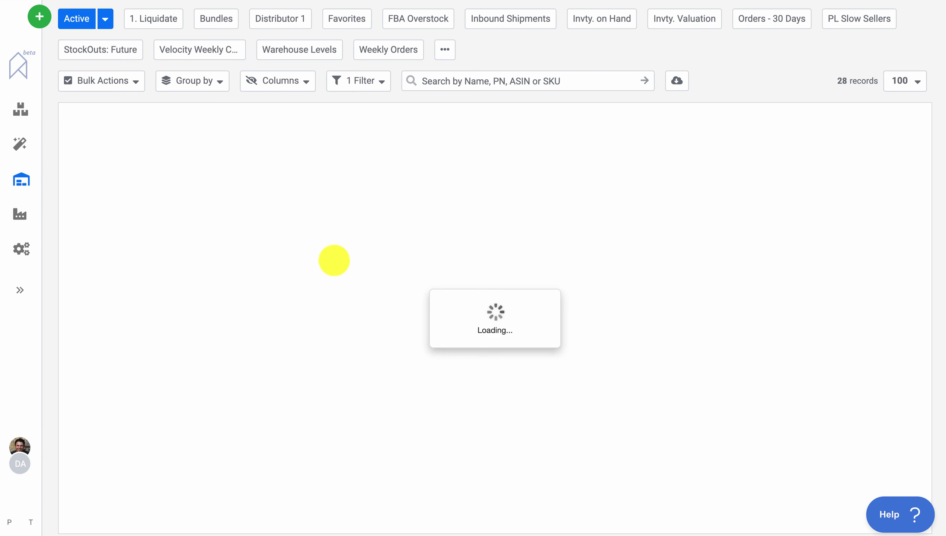
{"action": "scroll", "coordinate": [361, 262], "scroll_direction": "right", "scroll_amount": 10}
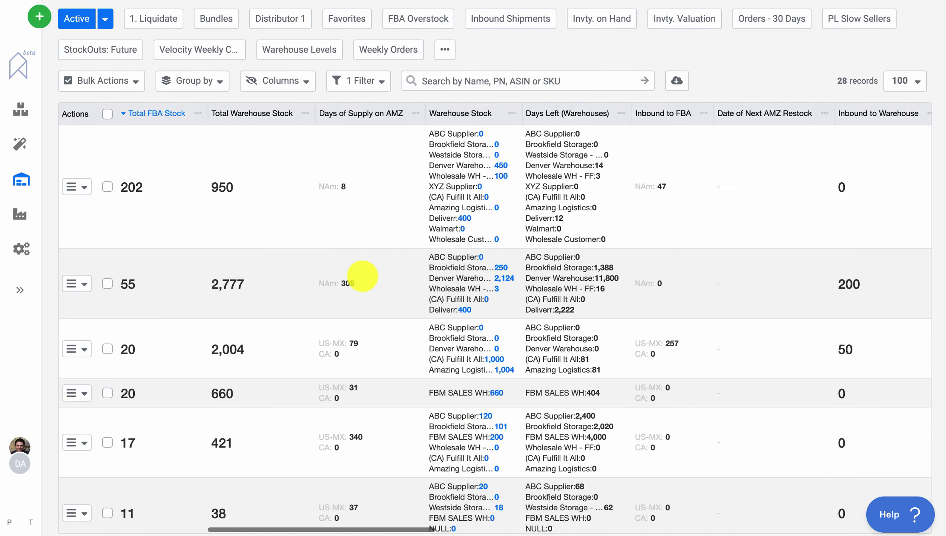
{"action": "scroll", "coordinate": [362, 276], "scroll_direction": "right", "scroll_amount": 5}
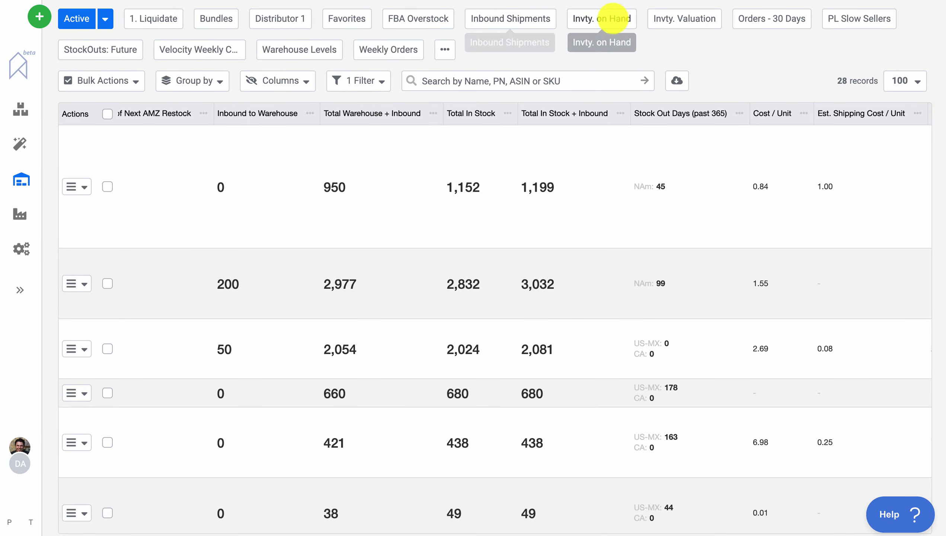
{"action": "left_click", "coordinate": [670, 19]}
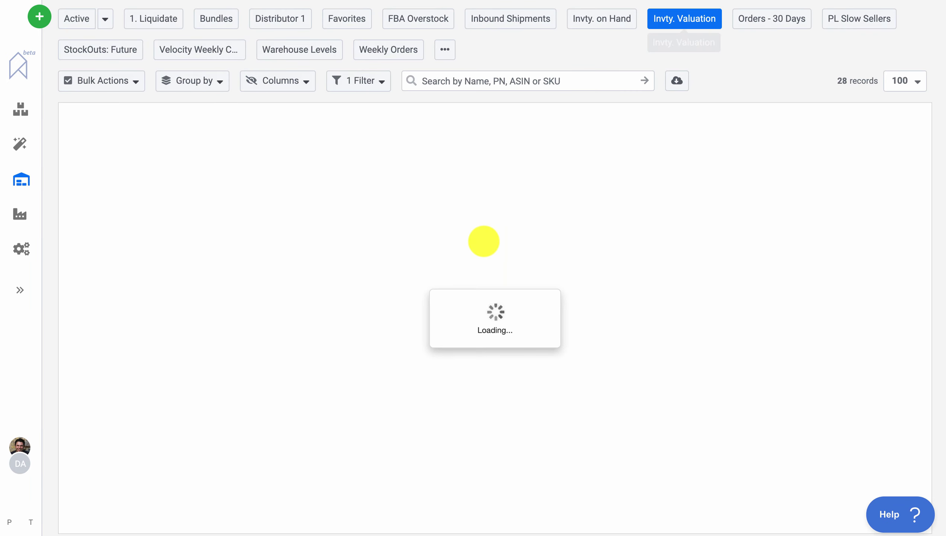
{"action": "scroll", "coordinate": [484, 242], "scroll_direction": "right", "scroll_amount": 15}
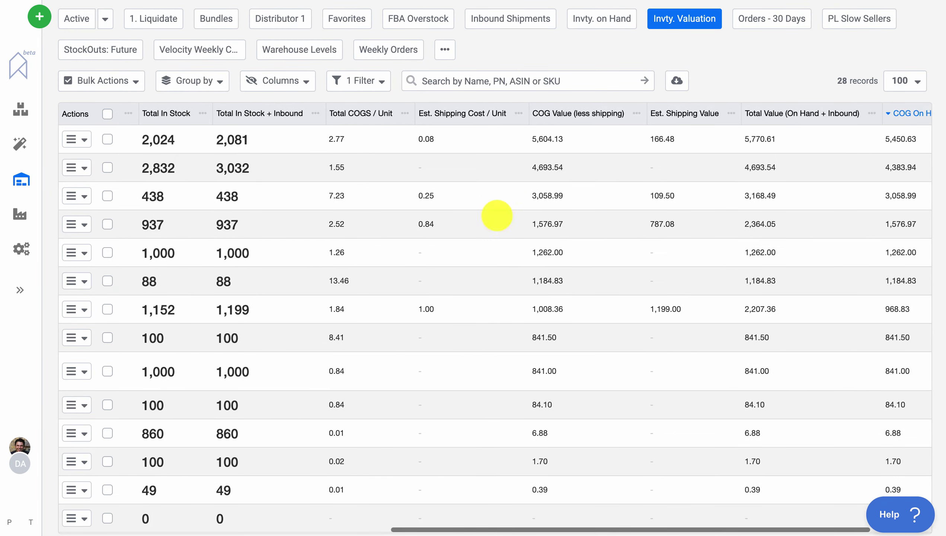
{"action": "scroll", "coordinate": [537, 197], "scroll_direction": "right", "scroll_amount": 5}
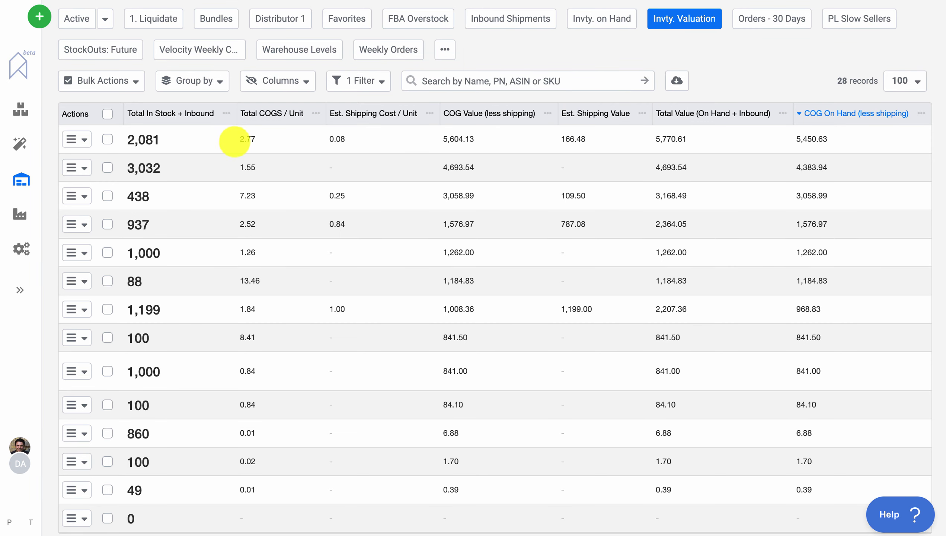
{"action": "left_click_drag", "start_coordinate": [233, 140], "coordinate": [263, 144]}
{"action": "scroll", "coordinate": [295, 232], "scroll_direction": "left", "scroll_amount": 2}
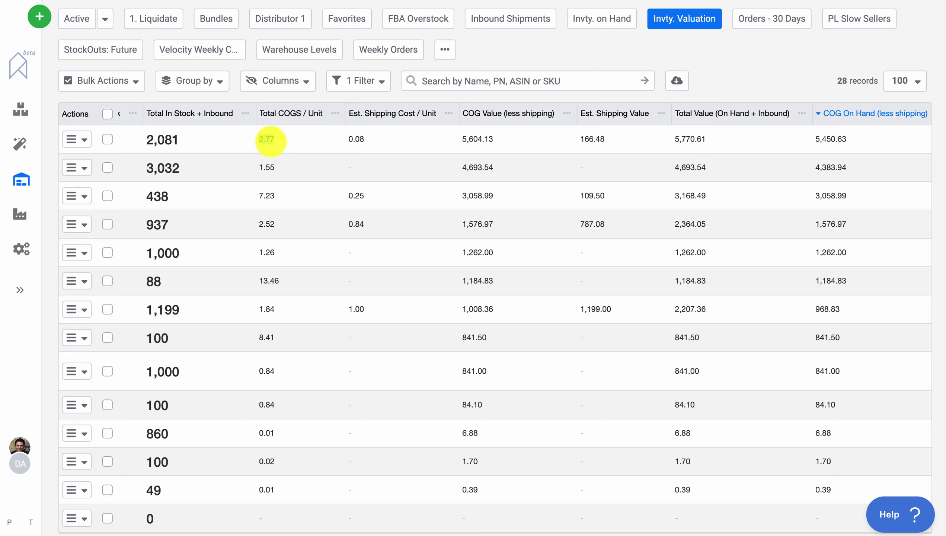
{"action": "left_click", "coordinate": [306, 186]}
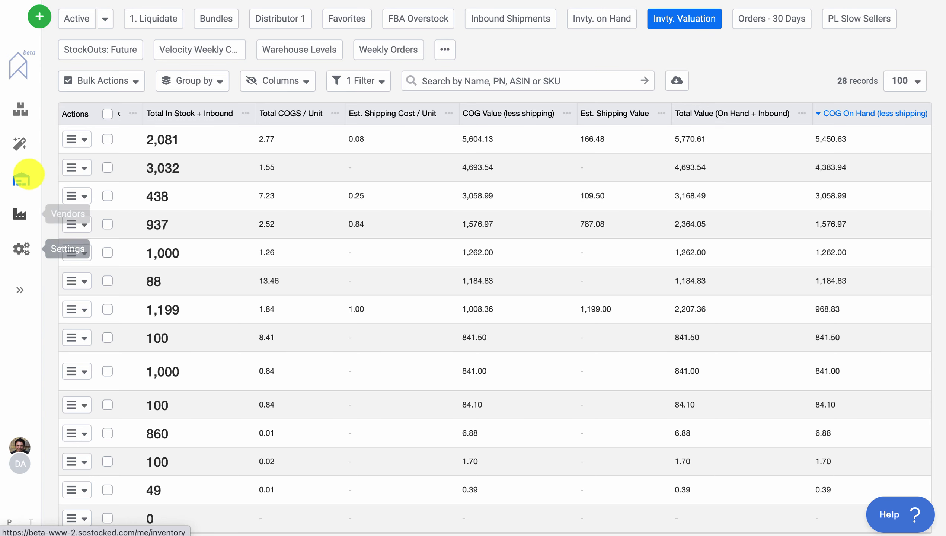
Try to change ABC Supplier's default currency to UZS, saving the vendor and dismissing the cost-per-unit conversion dialog
{"action": "left_click", "coordinate": [20, 213]}
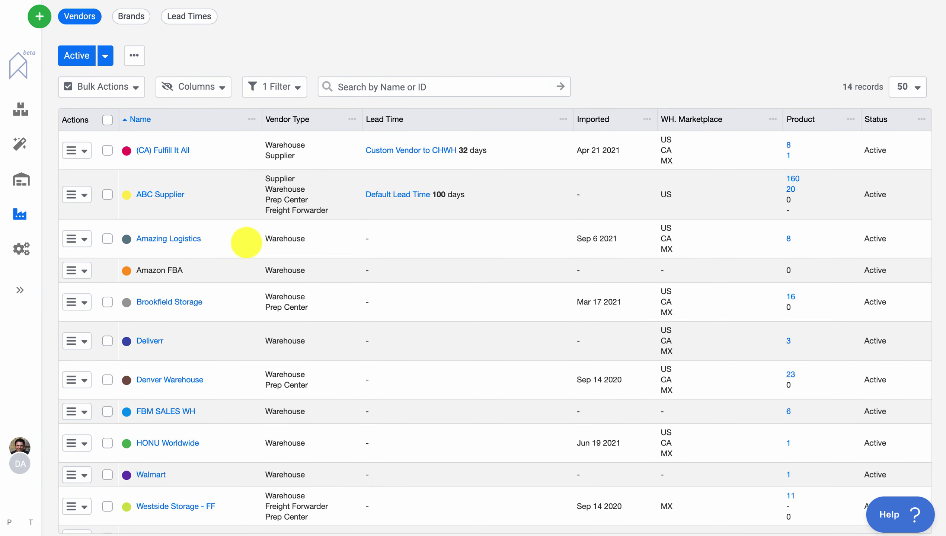
{"action": "left_click", "coordinate": [175, 192]}
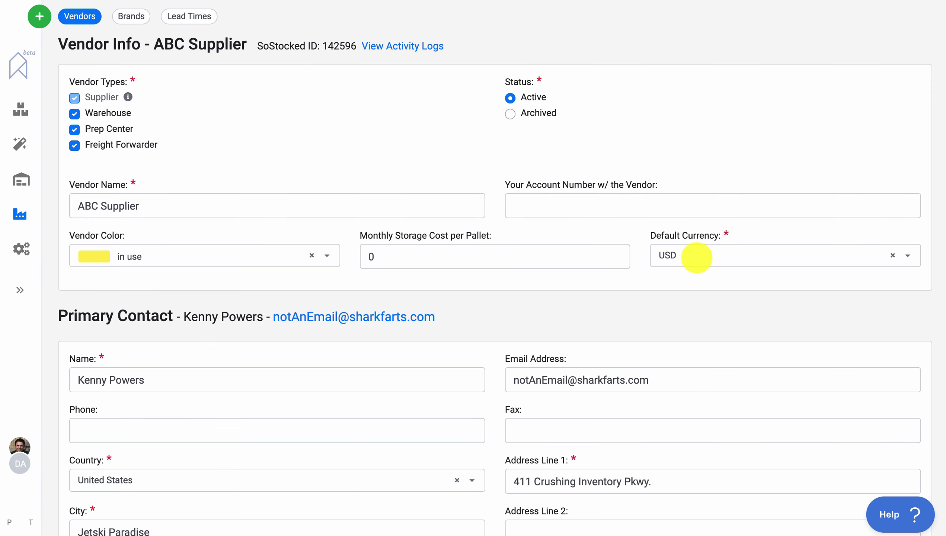
{"action": "left_click", "coordinate": [694, 256]}
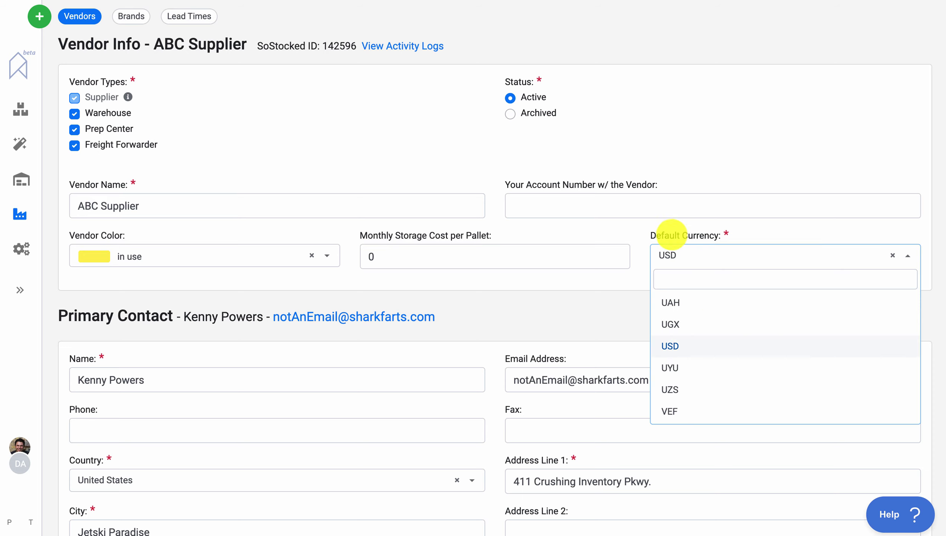
{"action": "left_click", "coordinate": [645, 231]}
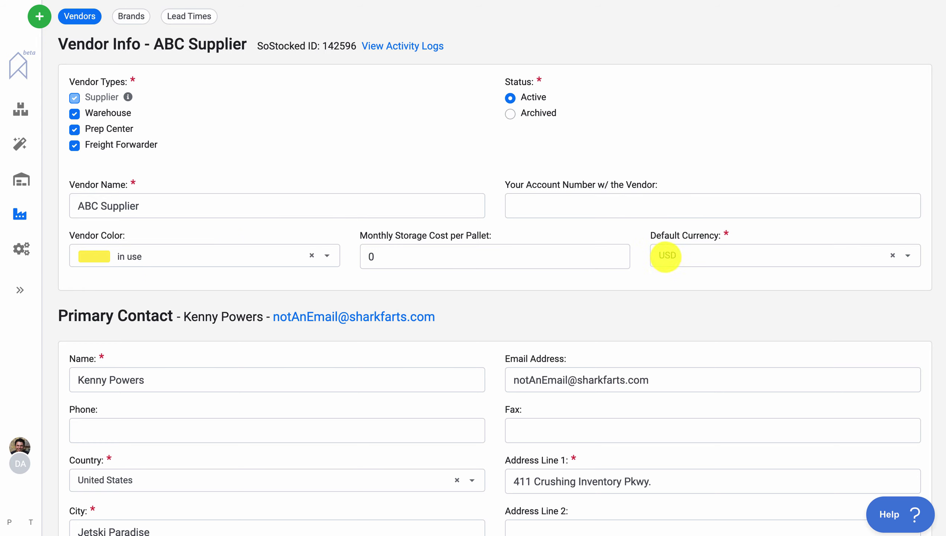
{"action": "left_click", "coordinate": [666, 256]}
{"action": "left_click", "coordinate": [681, 409]}
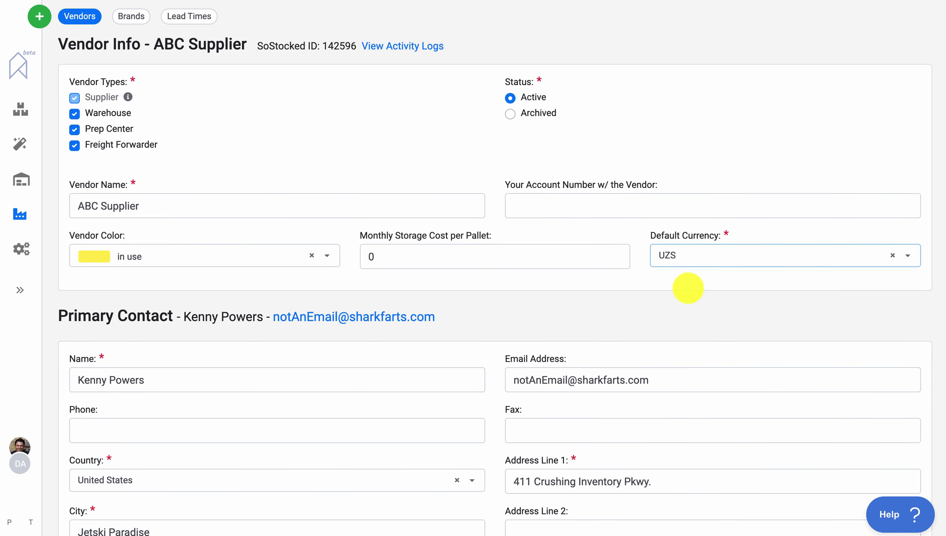
{"action": "scroll", "coordinate": [524, 345], "scroll_direction": "down", "scroll_amount": 15}
{"action": "left_click", "coordinate": [113, 453]}
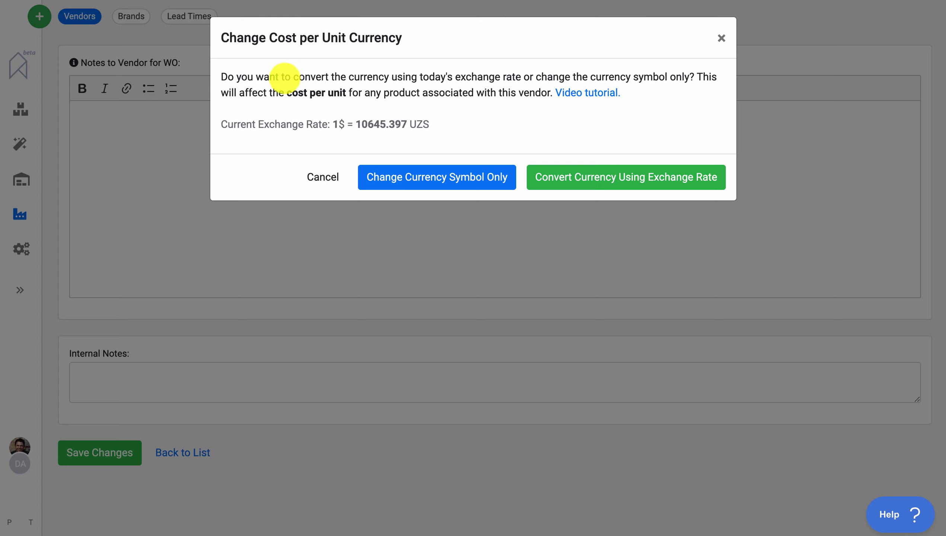
{"action": "left_click_drag", "start_coordinate": [247, 77], "coordinate": [466, 78]}
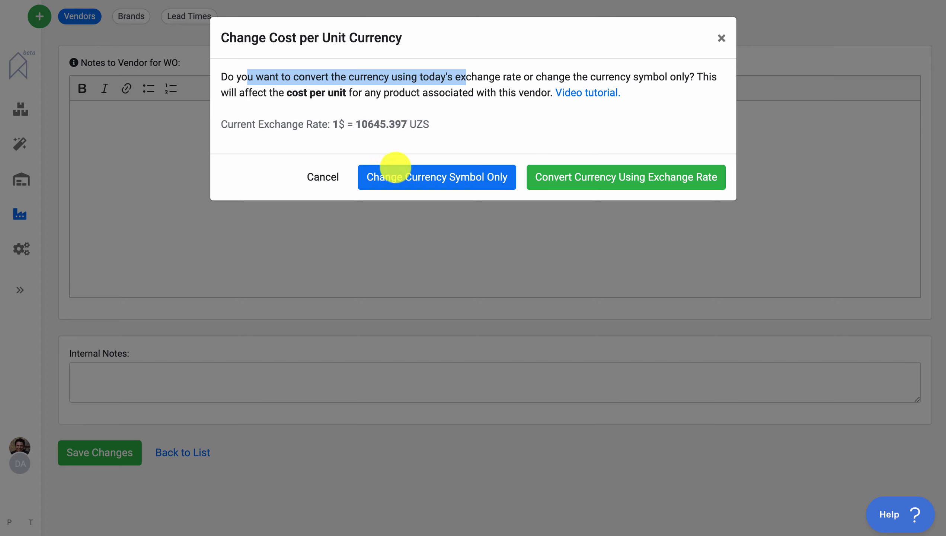
{"action": "left_click", "coordinate": [721, 38]}
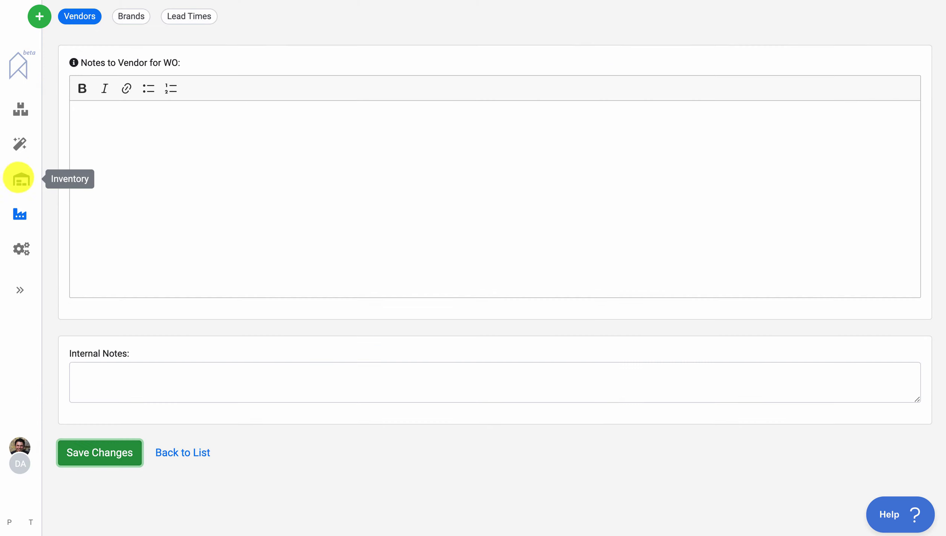
Open the product "Can Opener 2-pk (RED) new" from the inventory and examine ABC Supplier's cost per unit under Supplier Pricing
{"action": "left_click", "coordinate": [21, 179]}
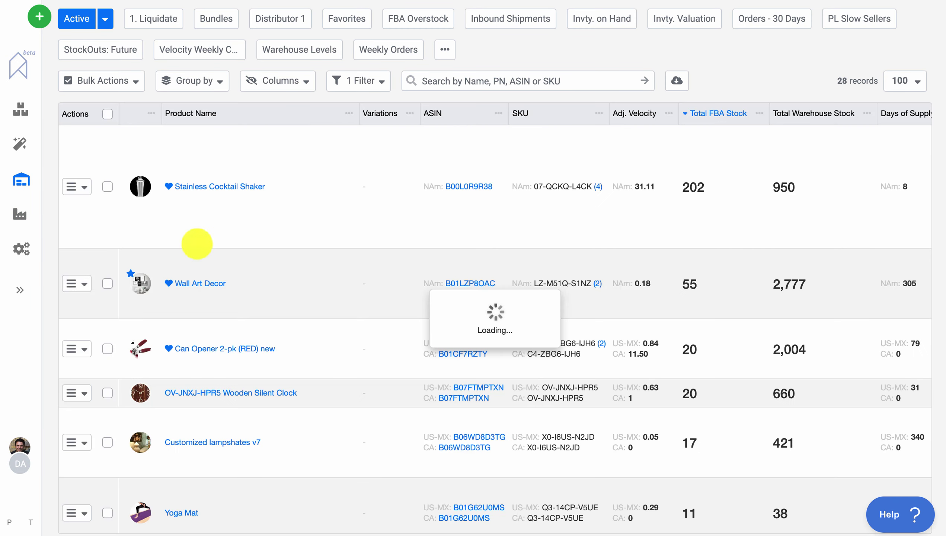
{"action": "left_click", "coordinate": [459, 389]}
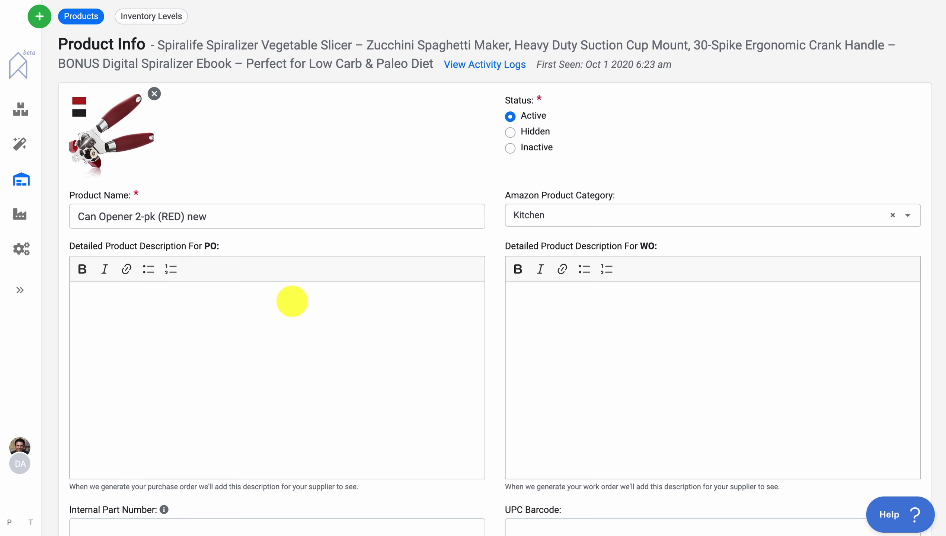
{"action": "scroll", "coordinate": [291, 301], "scroll_direction": "down", "scroll_amount": 15}
{"action": "scroll", "coordinate": [292, 301], "scroll_direction": "down", "scroll_amount": 20}
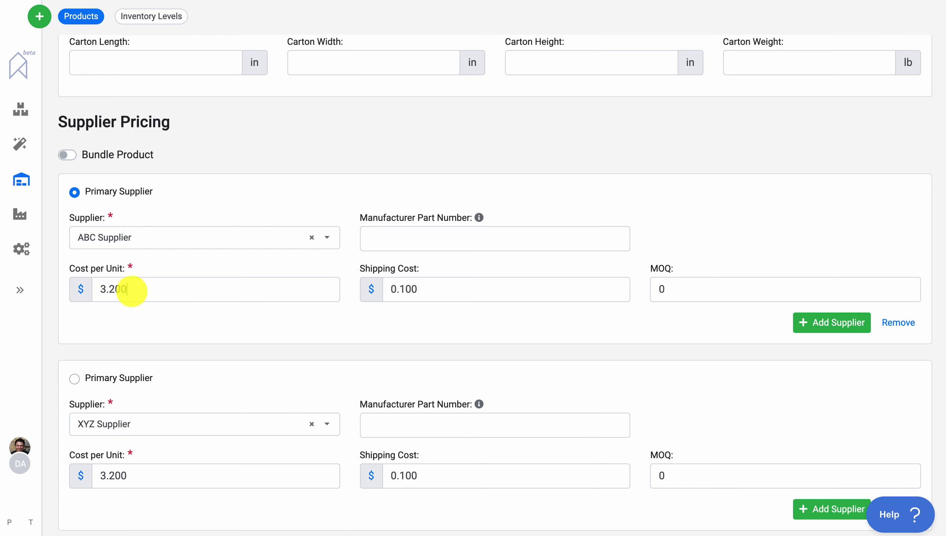
{"action": "left_click_drag", "start_coordinate": [133, 288], "coordinate": [98, 291]}
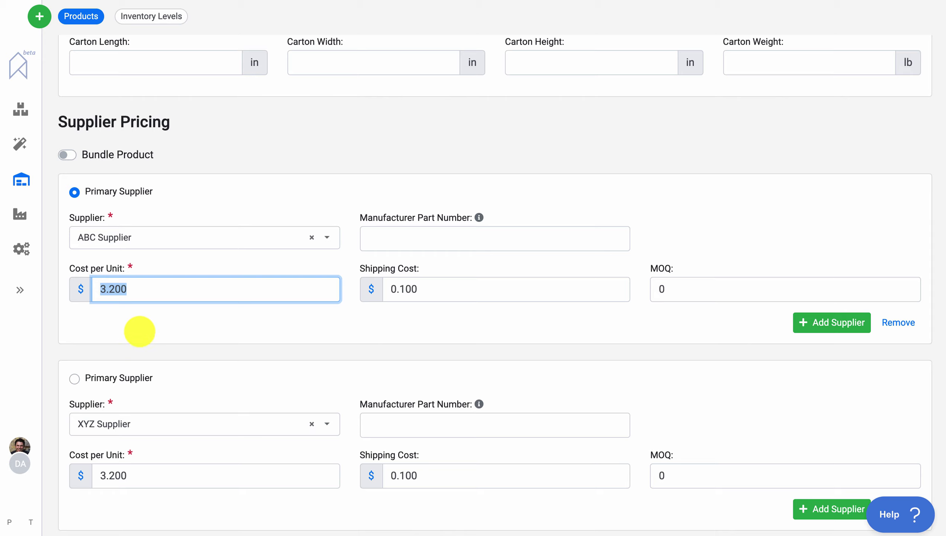
{"action": "left_click", "coordinate": [138, 328]}
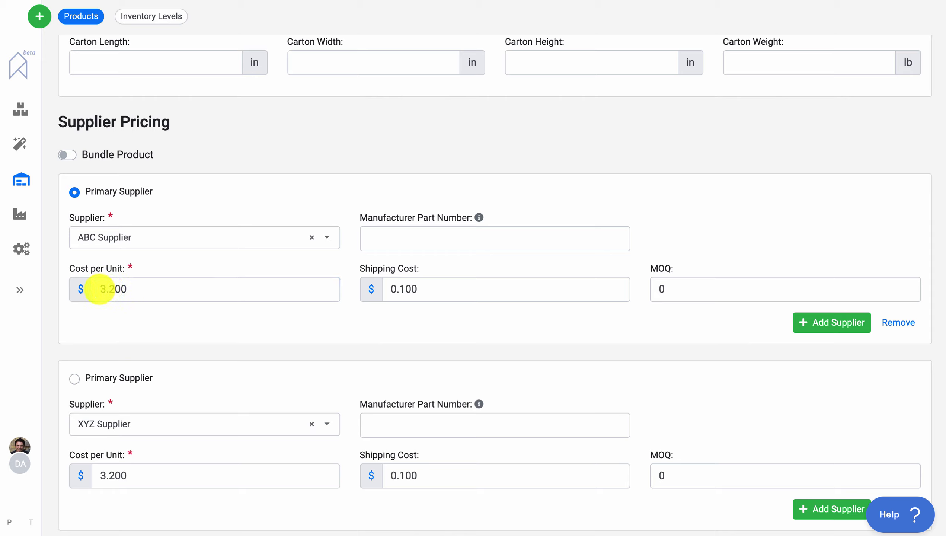
{"action": "left_click", "coordinate": [108, 289]}
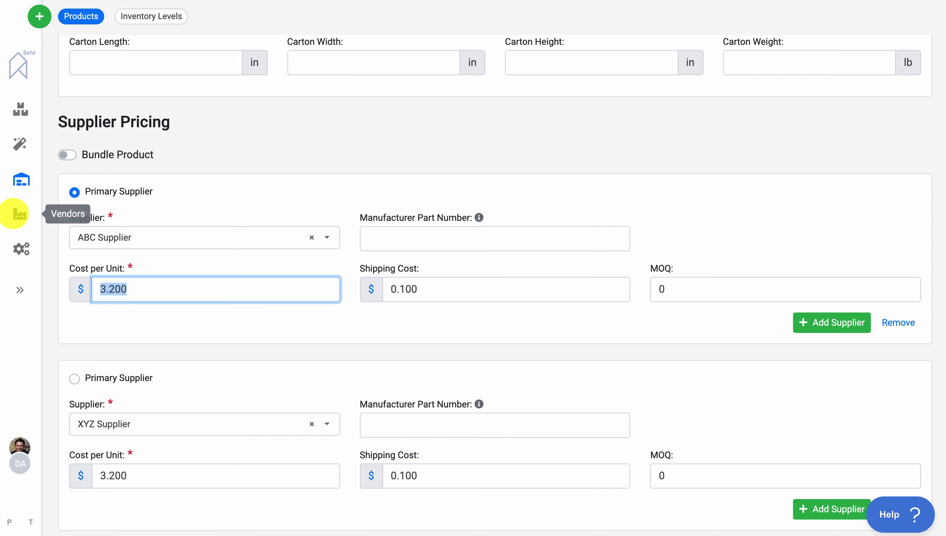
Change ABC Supplier's default currency to UZS, save the vendor and convert its products' cost per unit using the exchange rate
{"action": "left_click", "coordinate": [20, 214]}
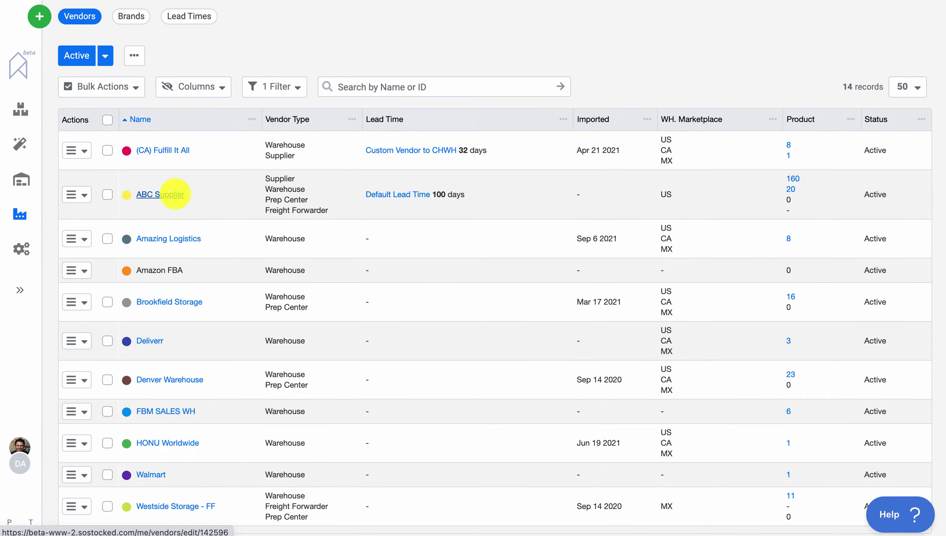
{"action": "left_click", "coordinate": [176, 193]}
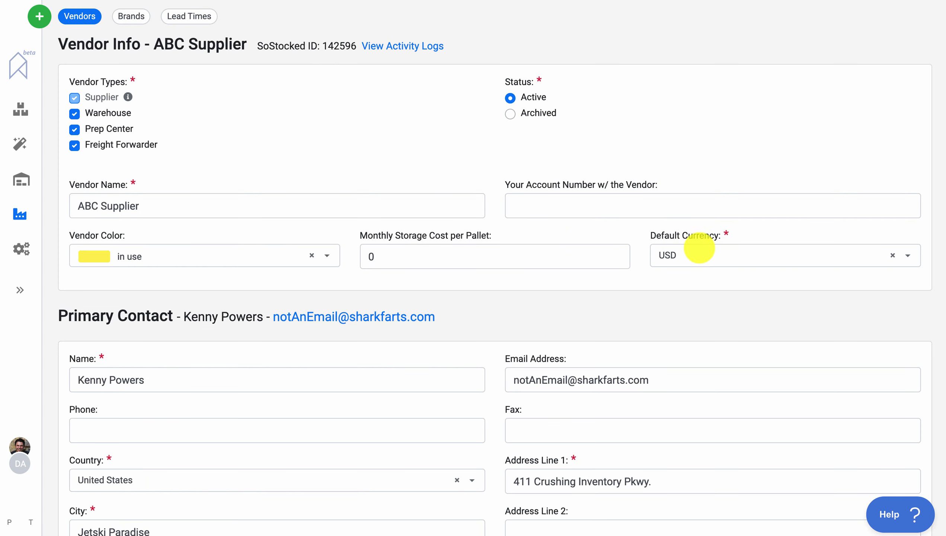
{"action": "left_click", "coordinate": [701, 256]}
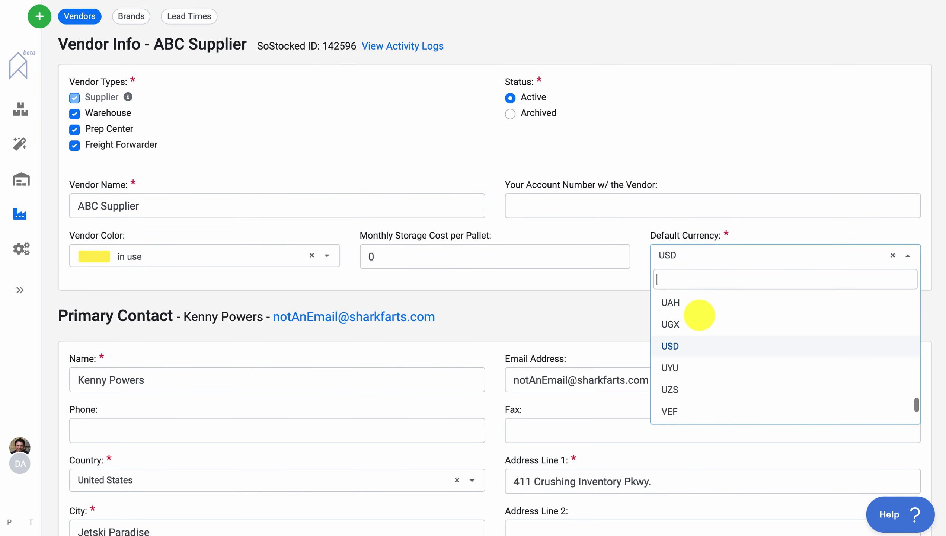
{"action": "left_click", "coordinate": [676, 391]}
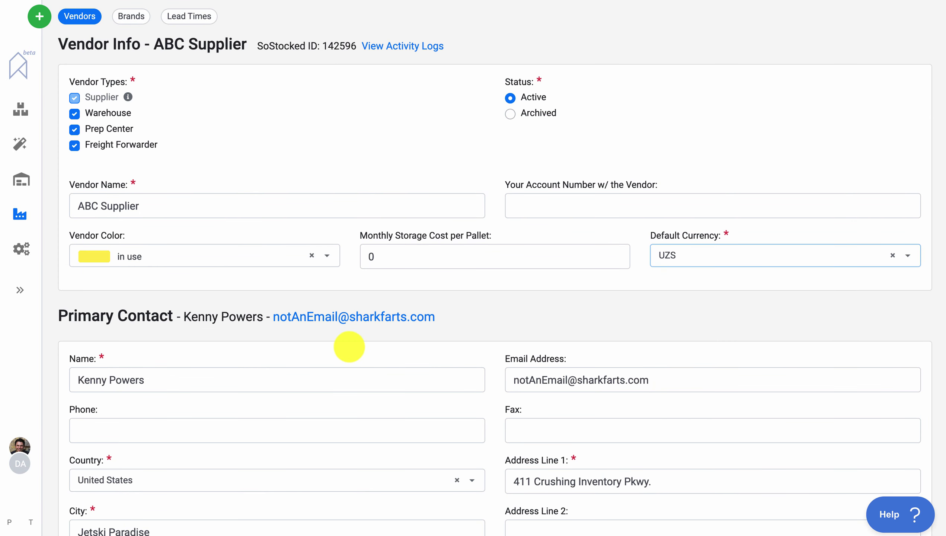
{"action": "scroll", "coordinate": [319, 360], "scroll_direction": "down", "scroll_amount": 15}
{"action": "left_click", "coordinate": [102, 453]}
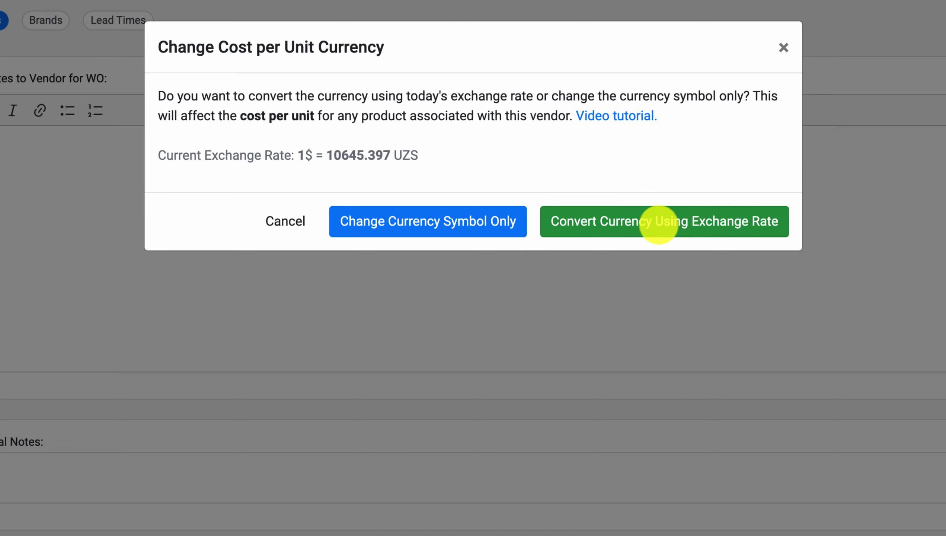
{"action": "left_click", "coordinate": [659, 222]}
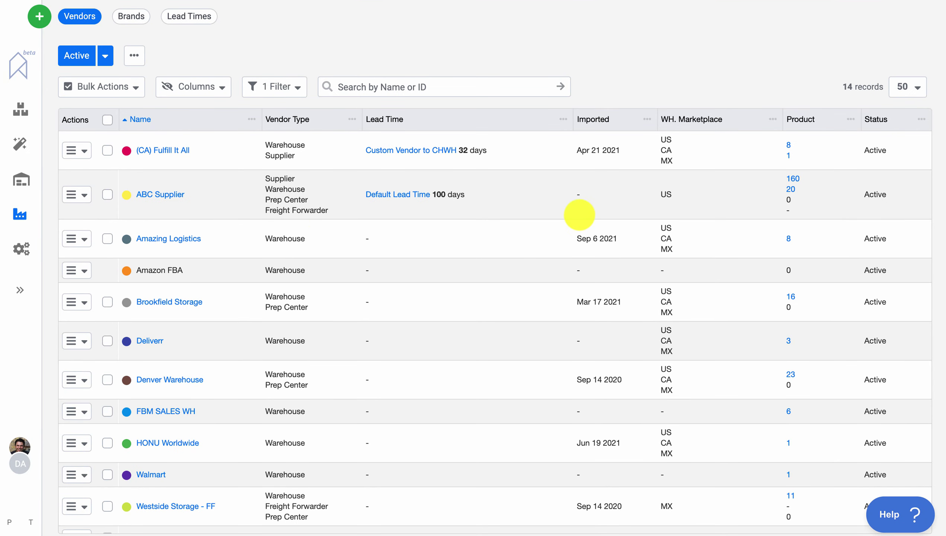
Start a new purchase order for ABC Supplier and add the product "Can Opener 2-pk (RED) new" to its shipment
{"action": "left_click", "coordinate": [40, 16]}
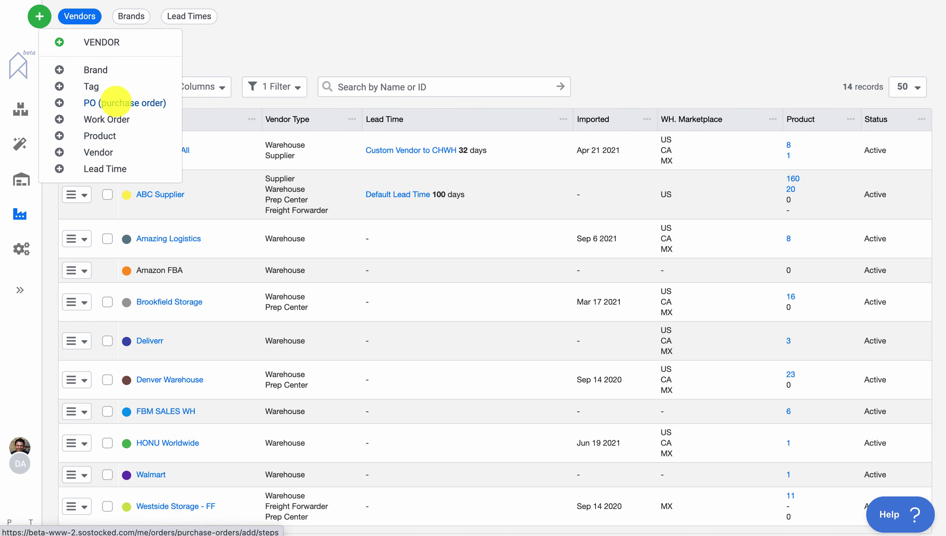
{"action": "left_click", "coordinate": [113, 103]}
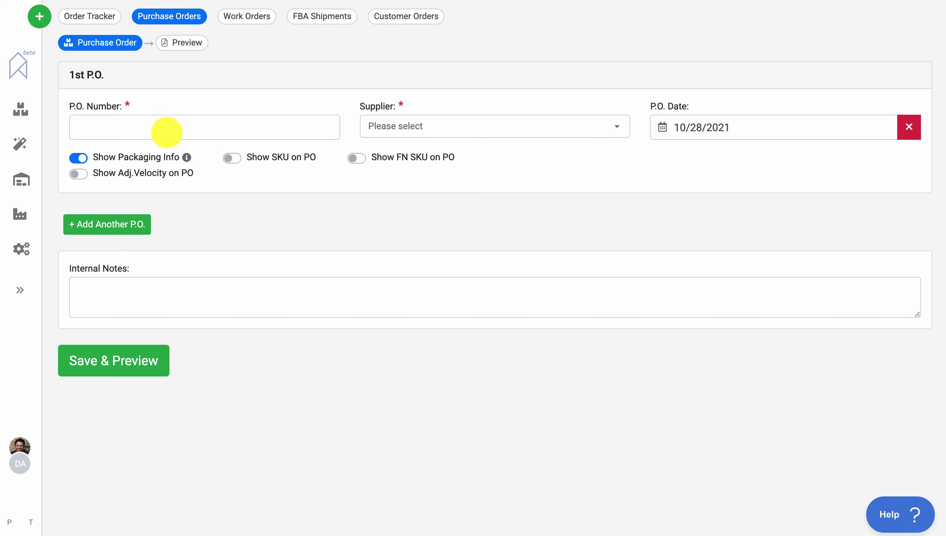
{"action": "left_click", "coordinate": [455, 126]}
{"action": "left_click", "coordinate": [432, 199]}
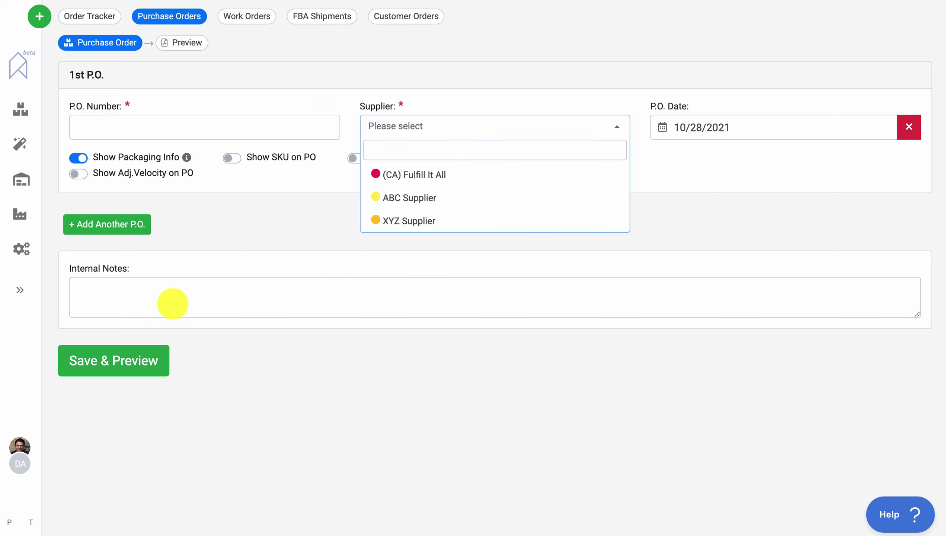
{"action": "left_click", "coordinate": [189, 322]}
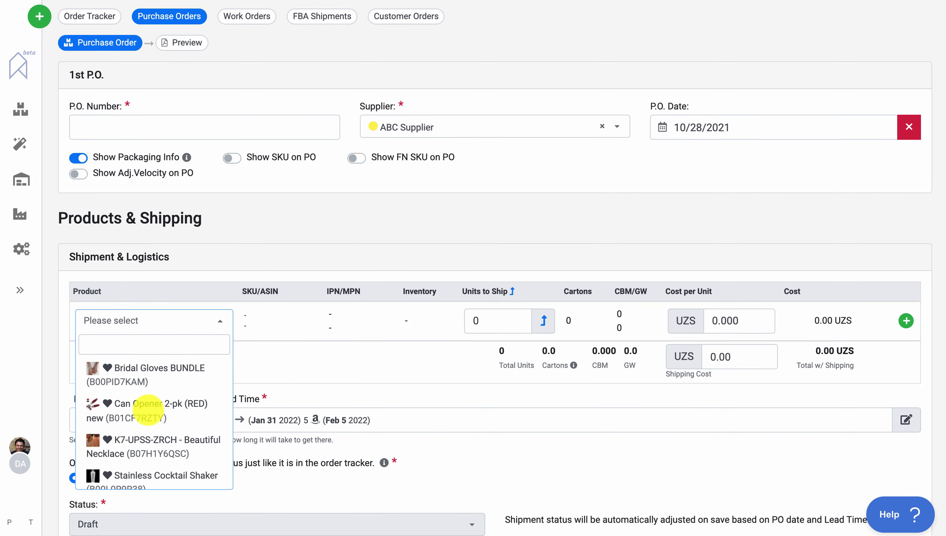
{"action": "left_click", "coordinate": [147, 407]}
{"action": "mouse_move", "coordinate": [686, 321]}
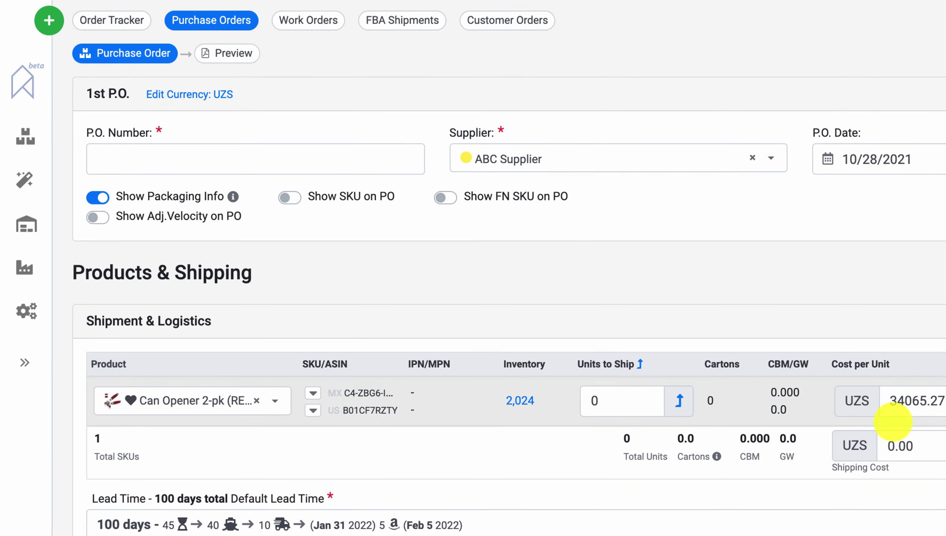
{"action": "mouse_move", "coordinate": [864, 406]}
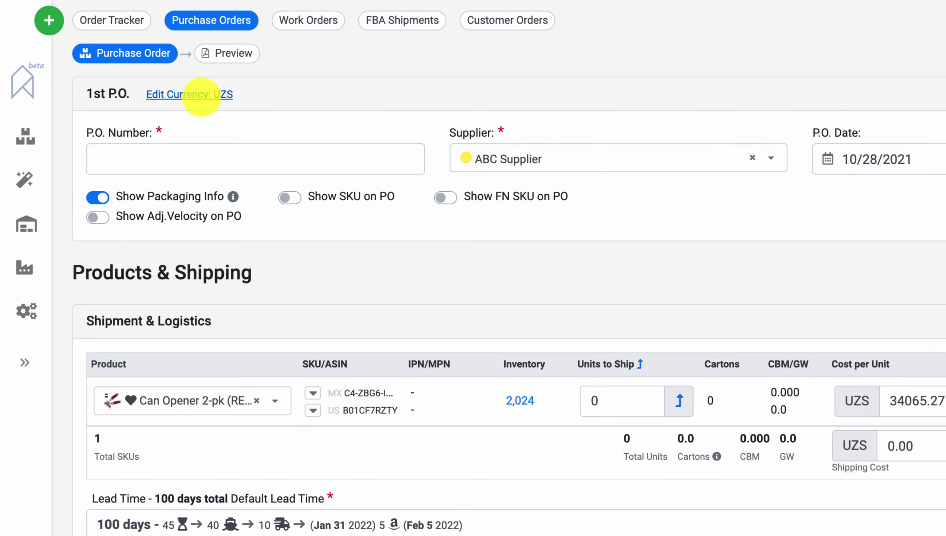
Change the purchase order's currency to USD and save it using the exchange rate
{"action": "left_click", "coordinate": [198, 92]}
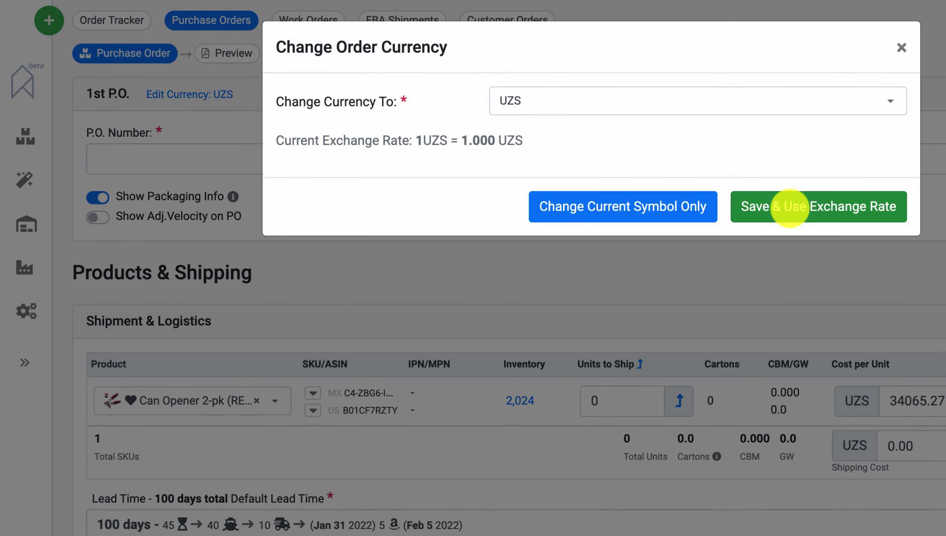
{"action": "left_click", "coordinate": [697, 102]}
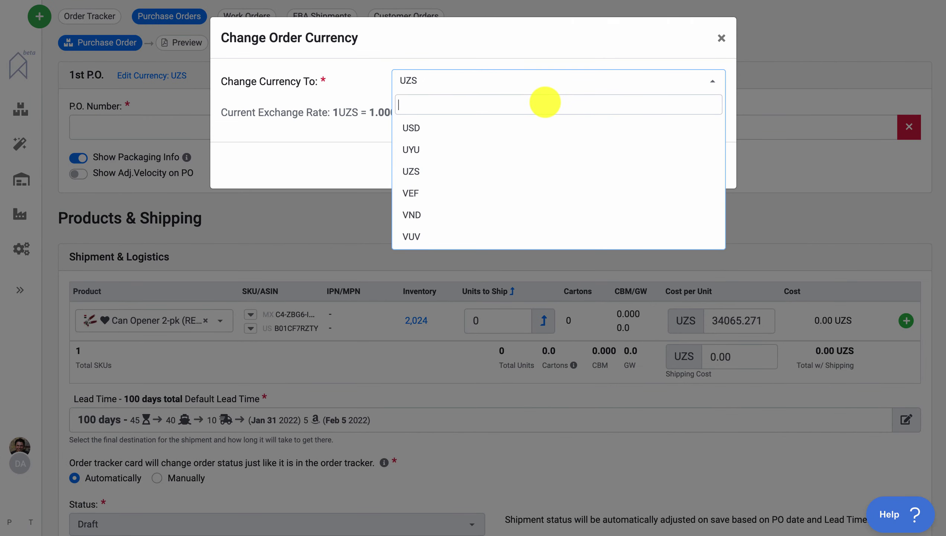
{"action": "left_click", "coordinate": [476, 127]}
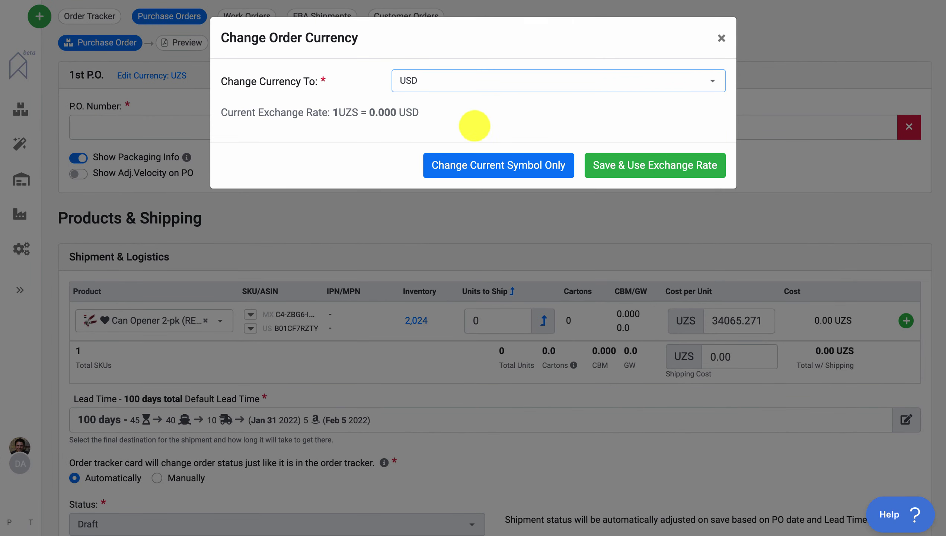
{"action": "left_click", "coordinate": [625, 164]}
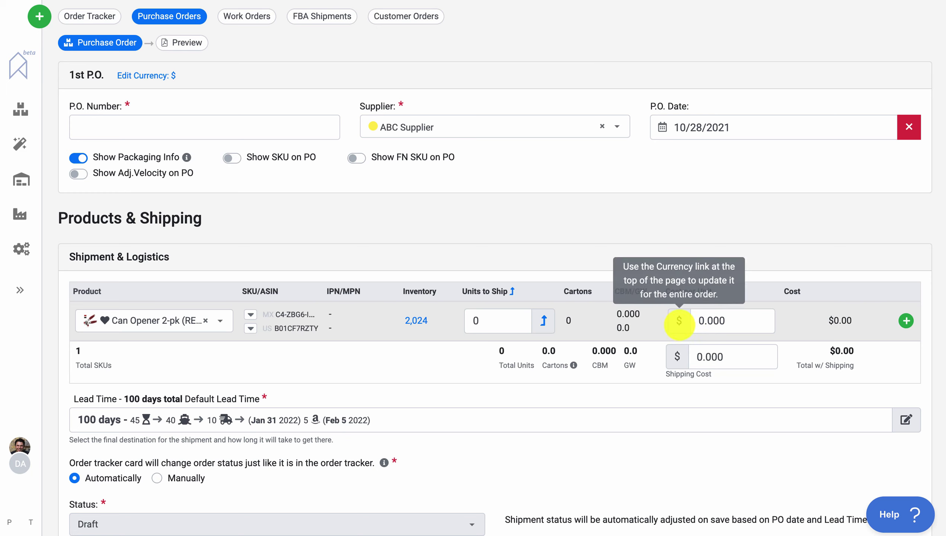
Set the can opener's cost per unit on the purchase order to 1.00 and check the currency shown under Payment Terms
{"action": "left_click", "coordinate": [712, 321]}
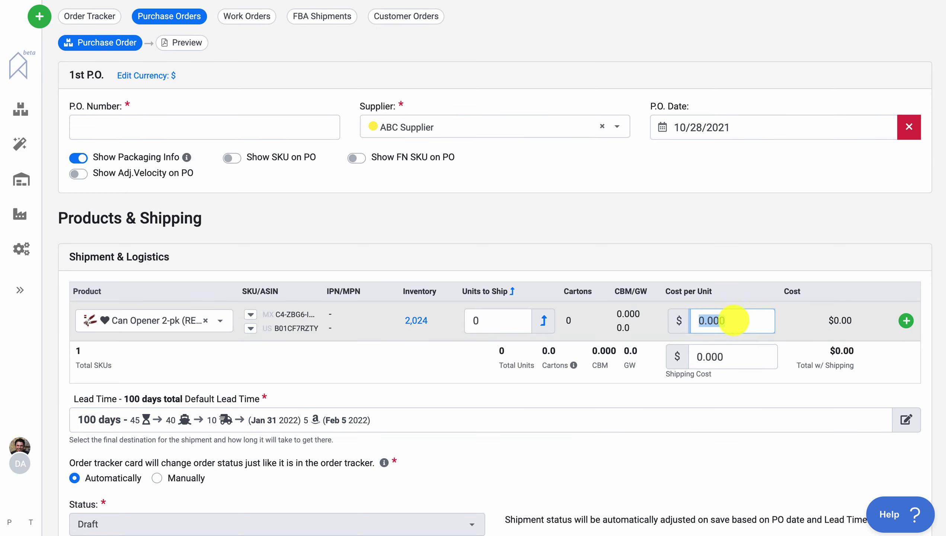
{"action": "left_click_drag", "start_coordinate": [674, 315], "coordinate": [667, 317]}
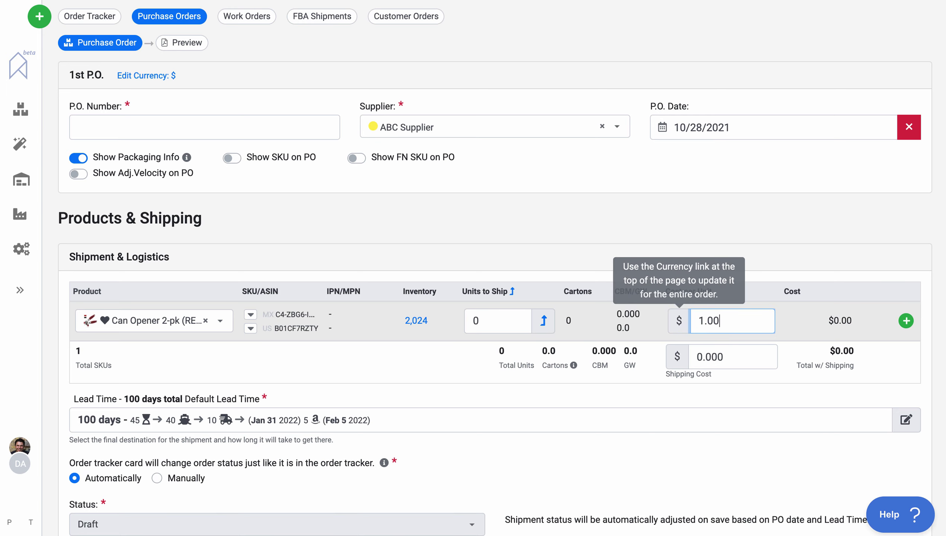
{"action": "type", "text": "1.00"}
{"action": "scroll", "coordinate": [668, 343], "scroll_direction": "down", "scroll_amount": 1}
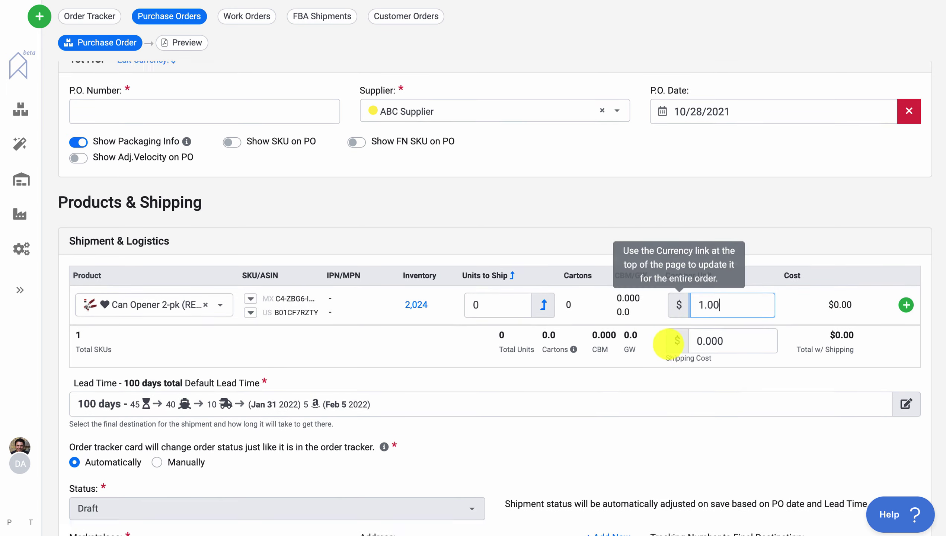
{"action": "scroll", "coordinate": [667, 343], "scroll_direction": "down", "scroll_amount": 15}
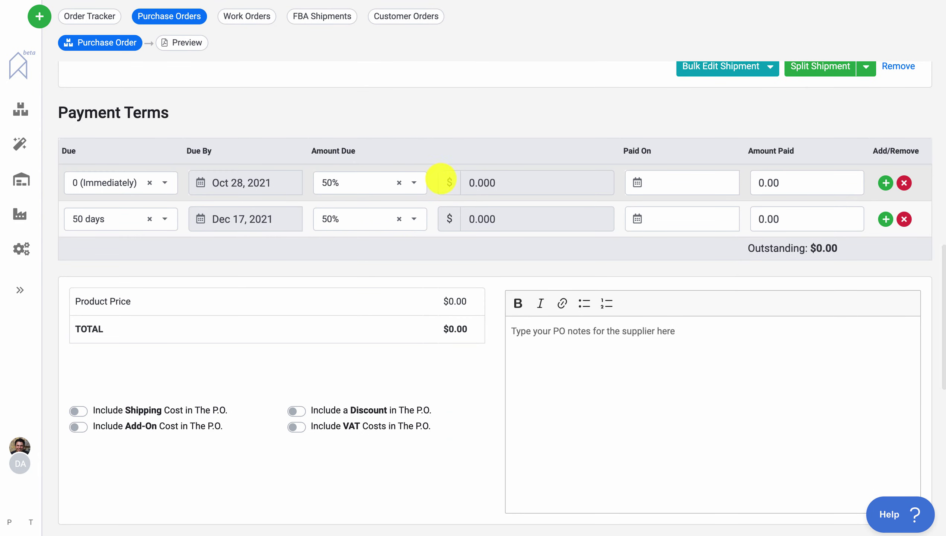
{"action": "mouse_move", "coordinate": [453, 227]}
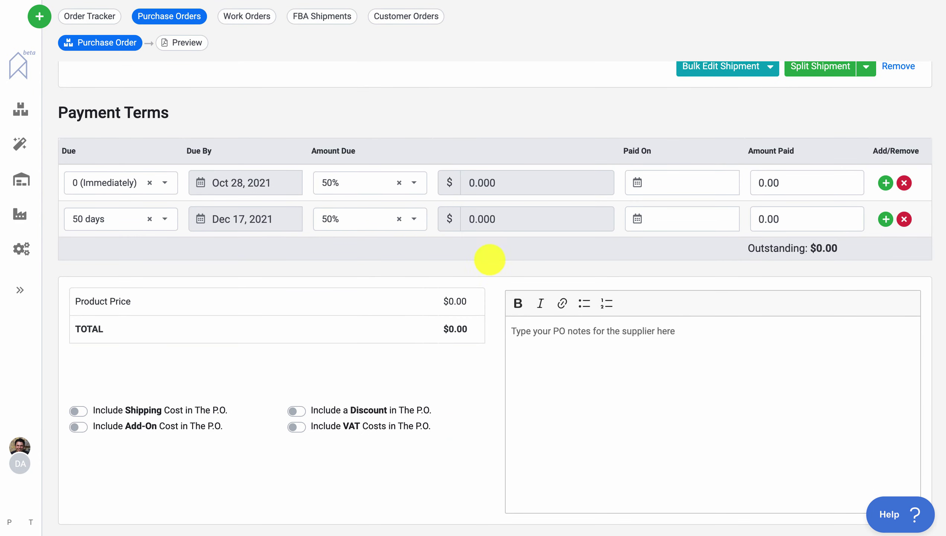
{"action": "scroll", "coordinate": [490, 258], "scroll_direction": "up", "scroll_amount": 15}
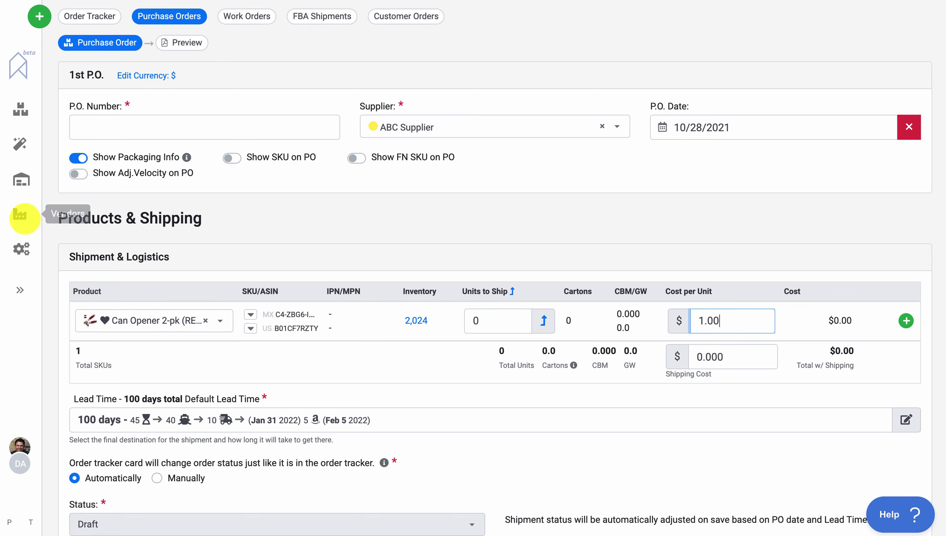
Open the list of active vendors
{"action": "left_click", "coordinate": [19, 214]}
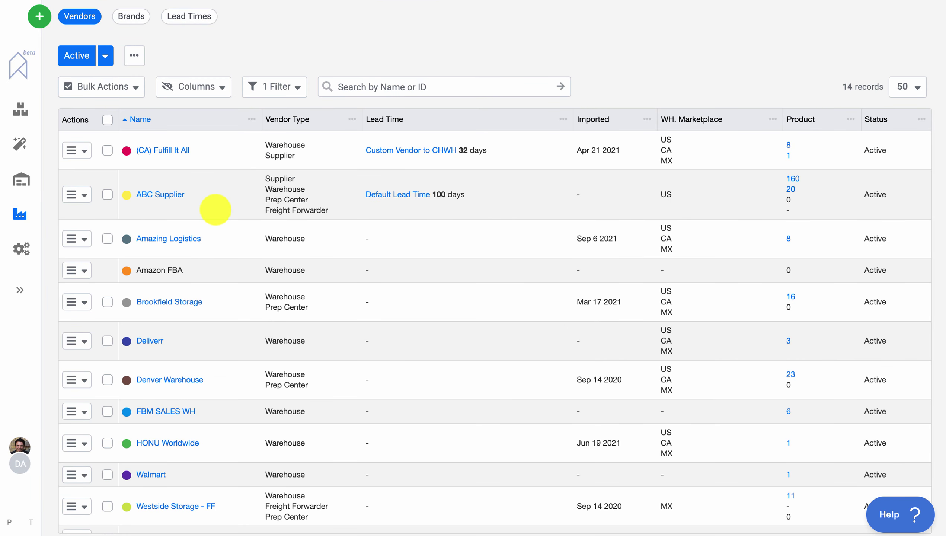